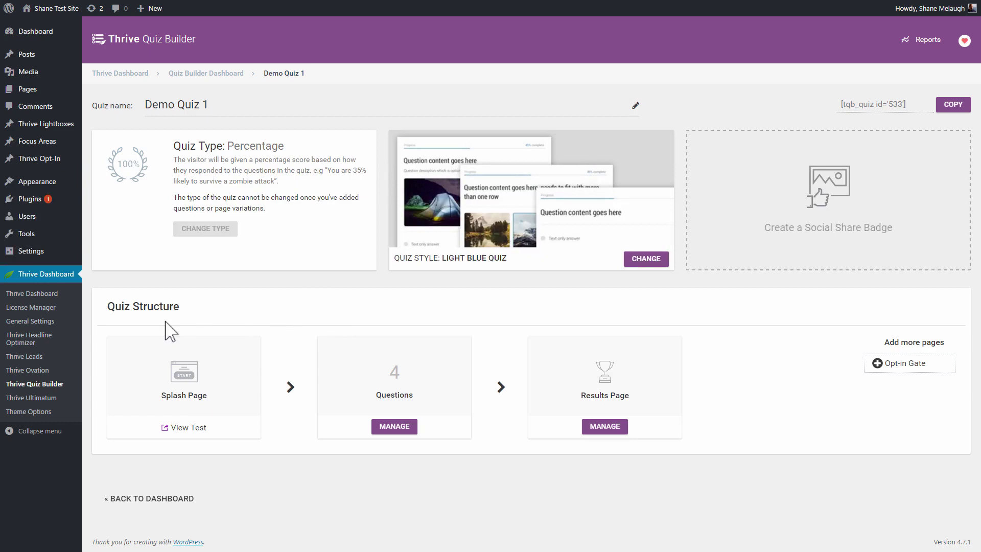
click(900, 367)
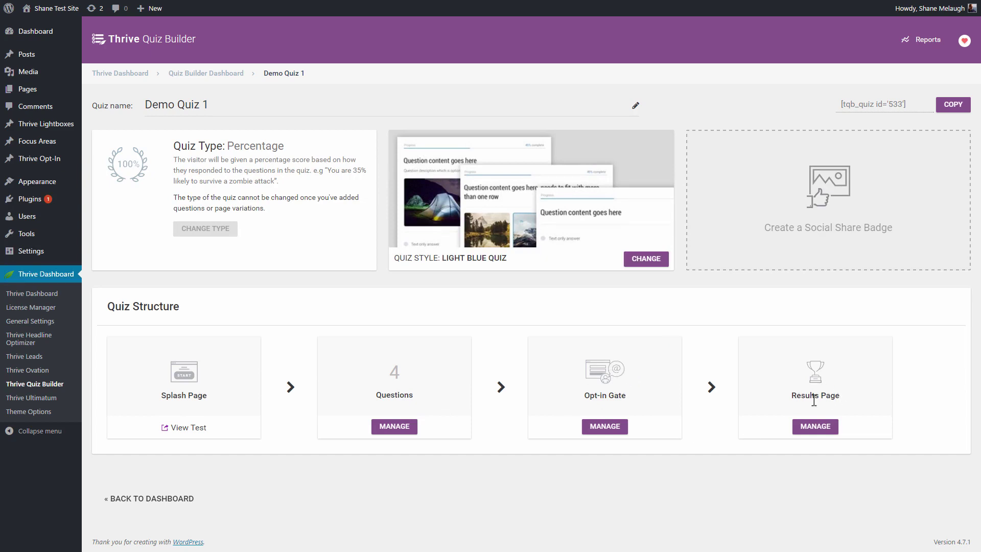
Open the Opt-in Gate's Control design in the editor from its MANAGE link
click(823, 429)
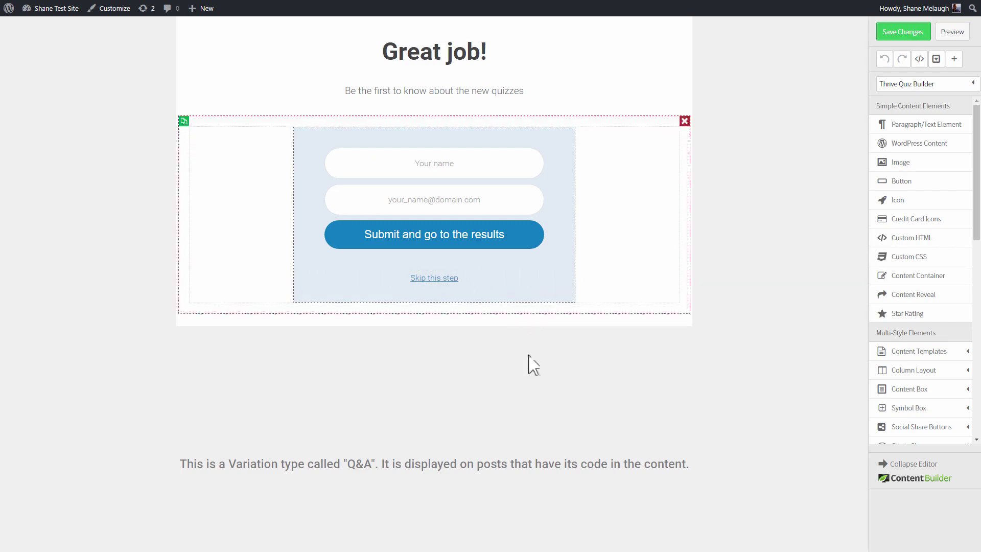
Keep the 'Great job!' heading and rewrite the subtitle to 'To see your results, simply enter your email address below!'
click(419, 55)
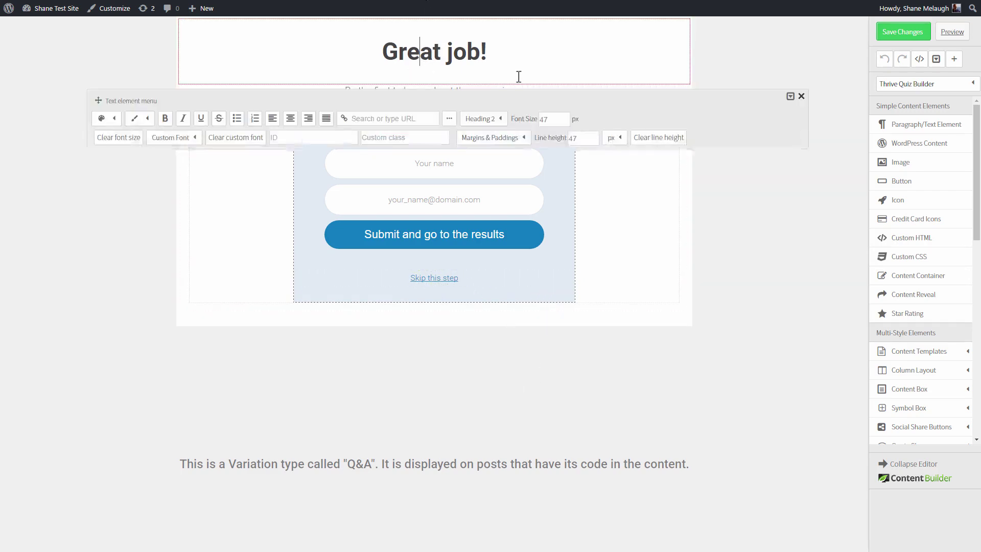
triple_click(542, 49)
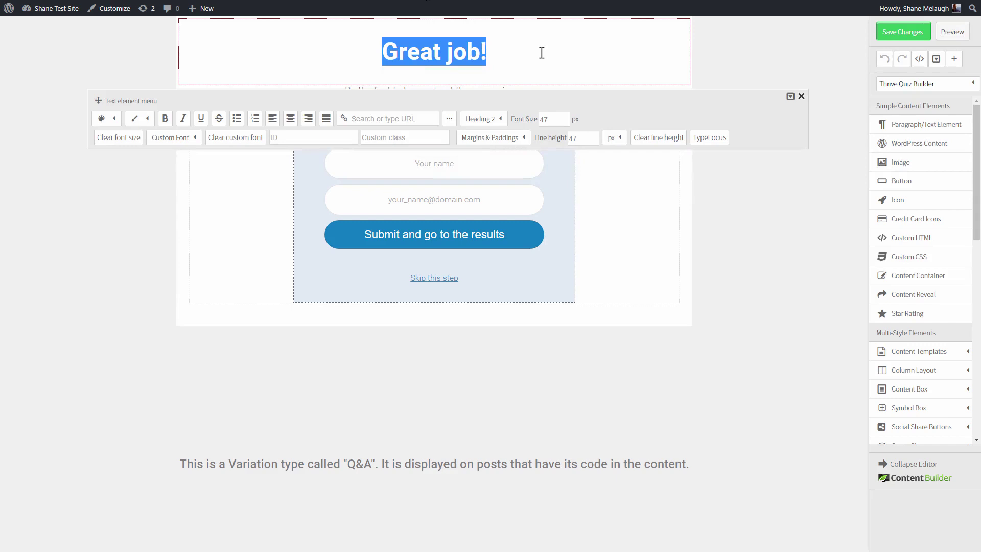
click(734, 62)
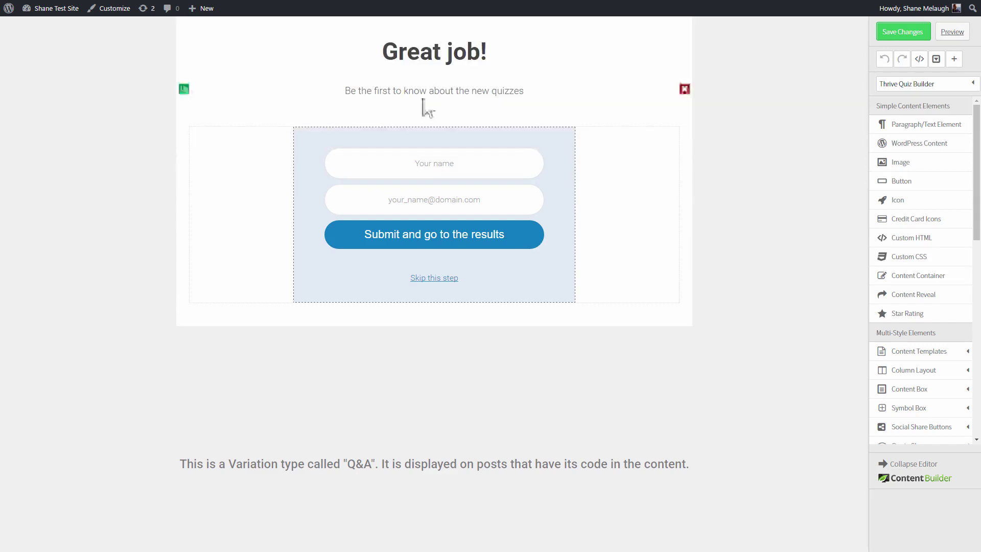
triple_click(424, 97)
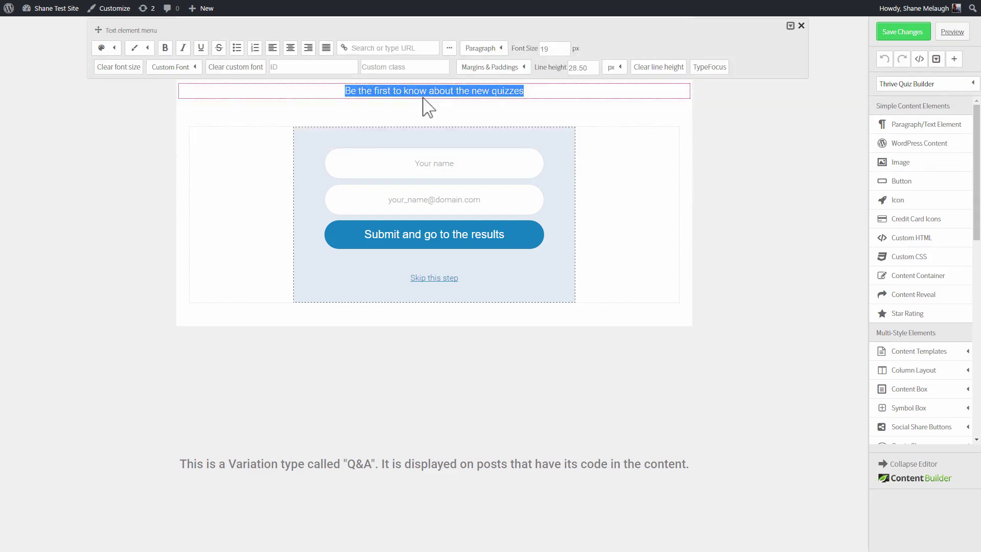
text(To see your res)
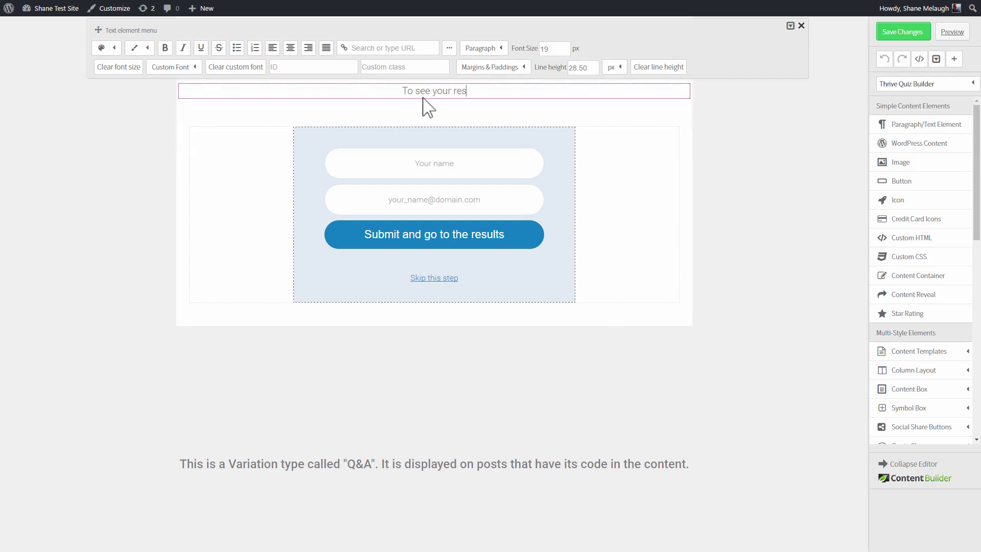
text(ults, simply )
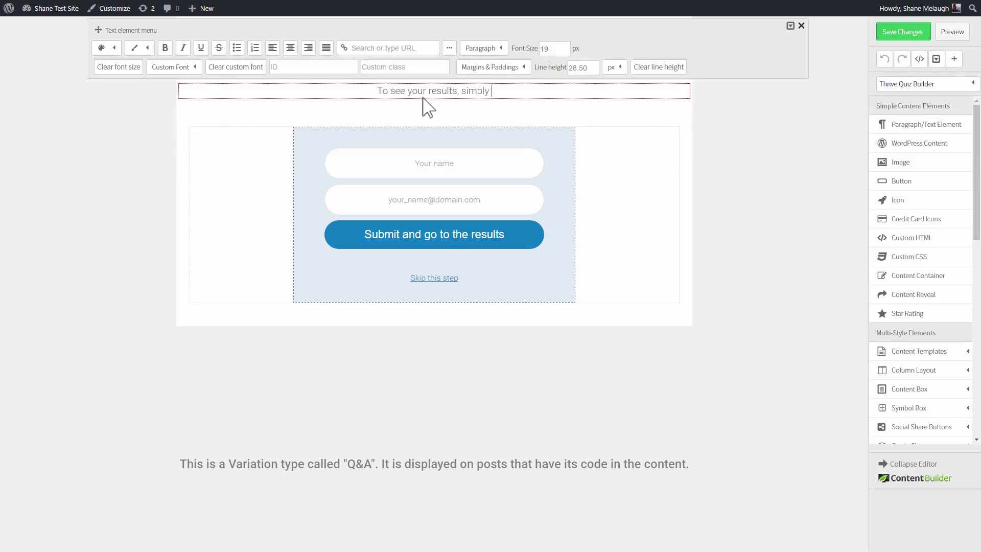
text(enter your em)
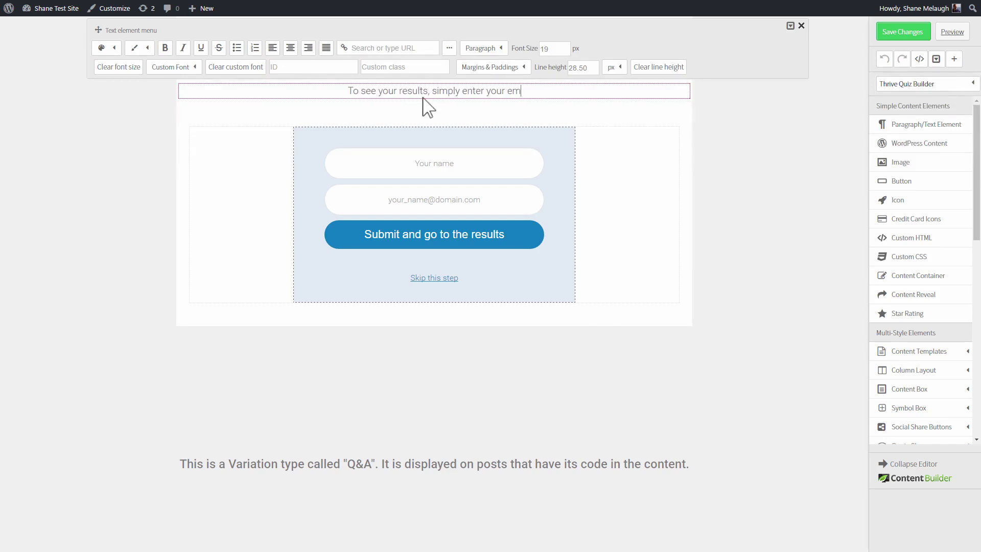
text(ail address bel)
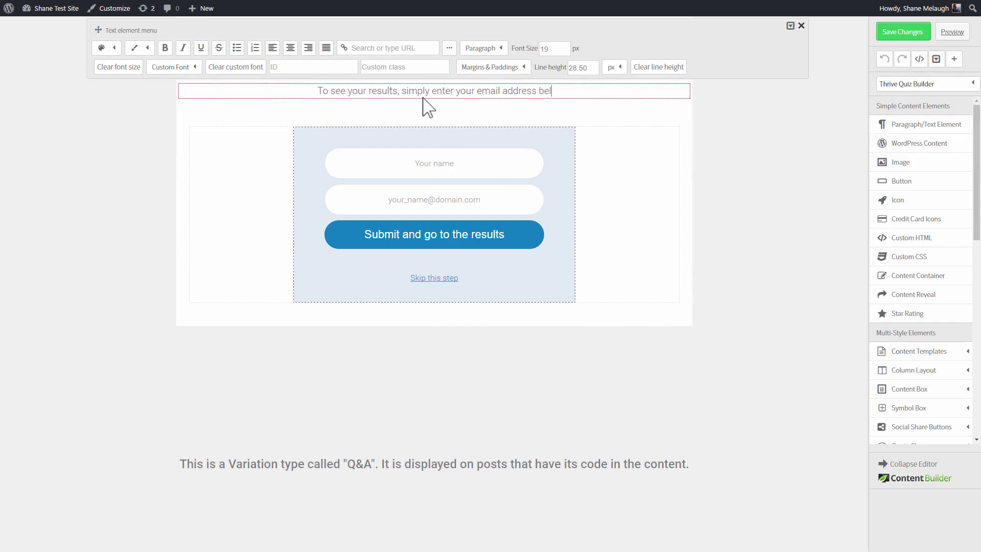
text(ow!)
click(442, 359)
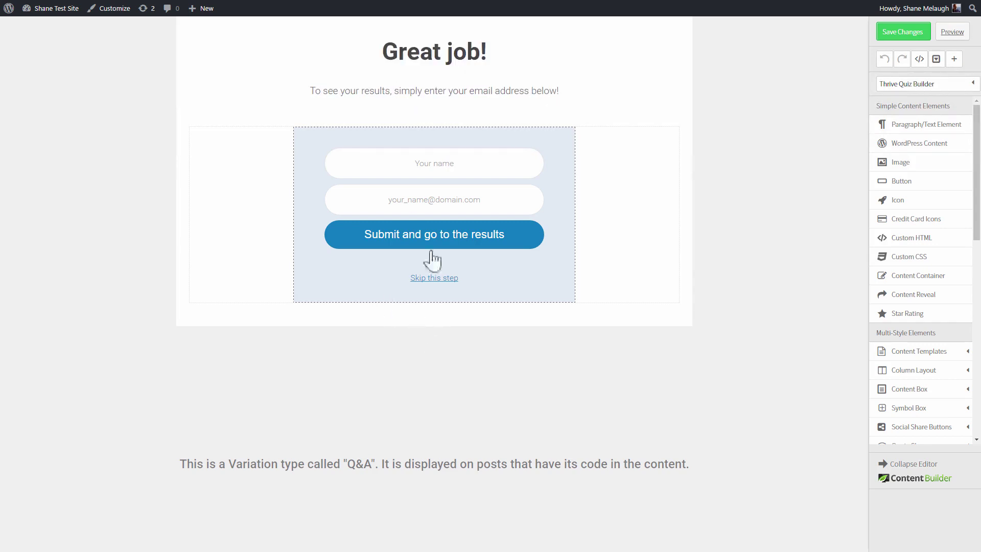
Link the opt-in form by API connection to AWeber's impactaffiliate mailing list and save it
click(418, 190)
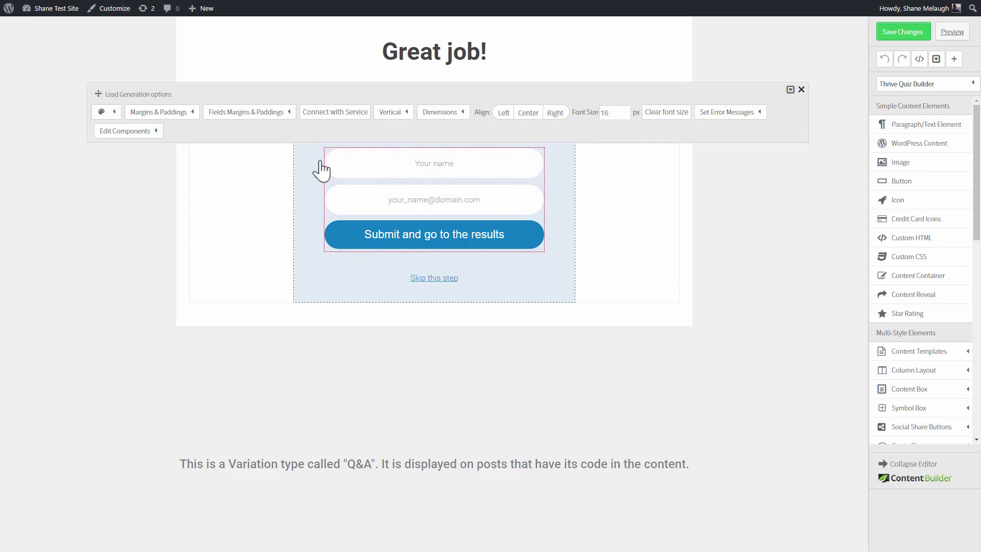
click(321, 113)
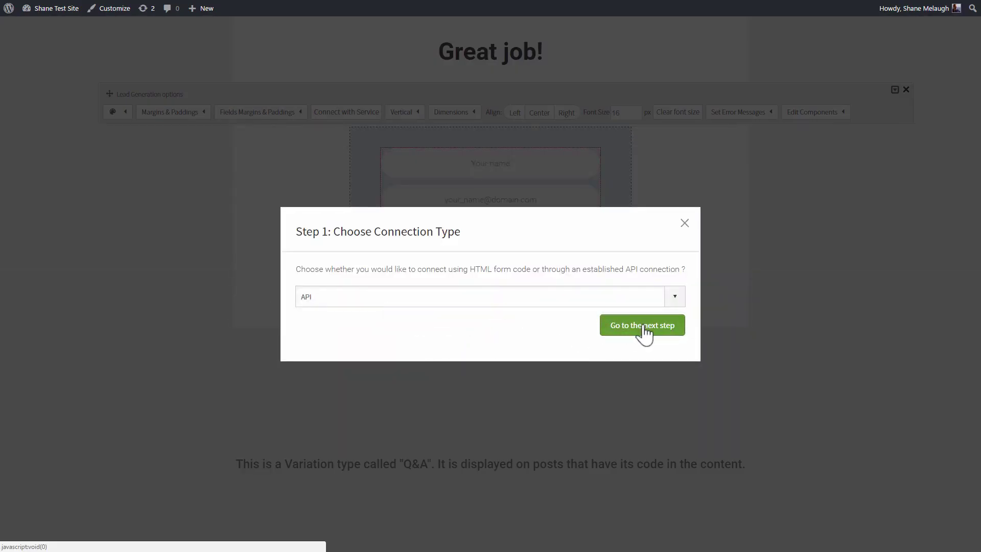
click(644, 326)
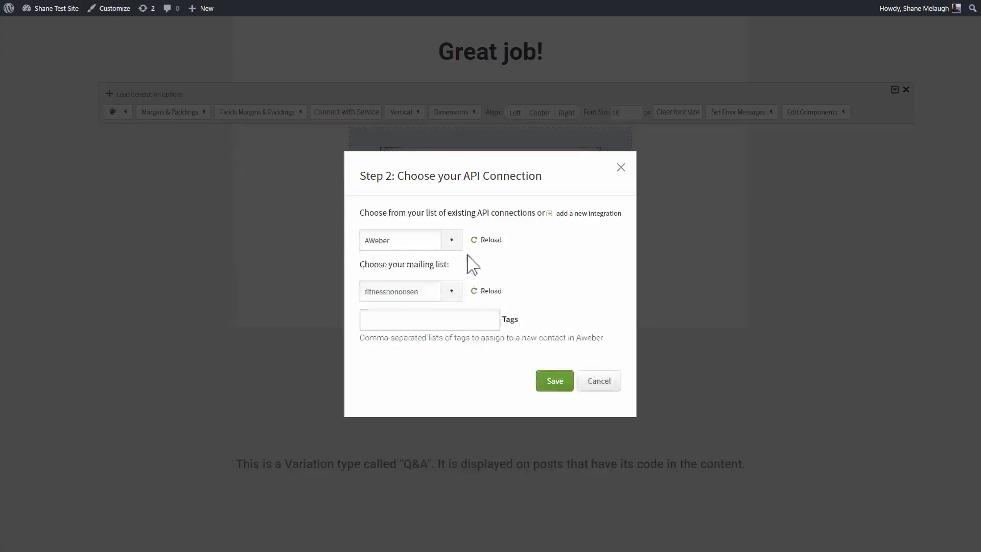
click(451, 251)
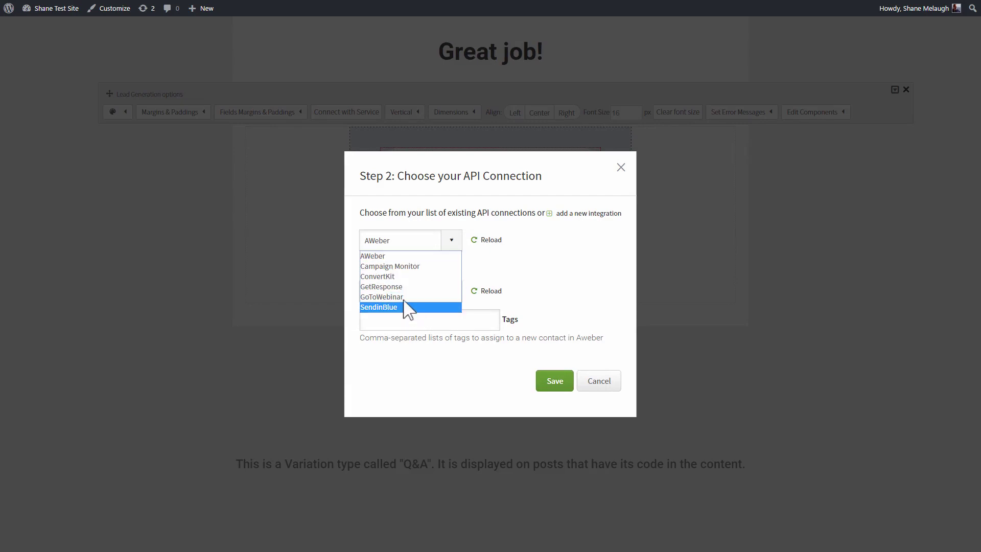
click(400, 256)
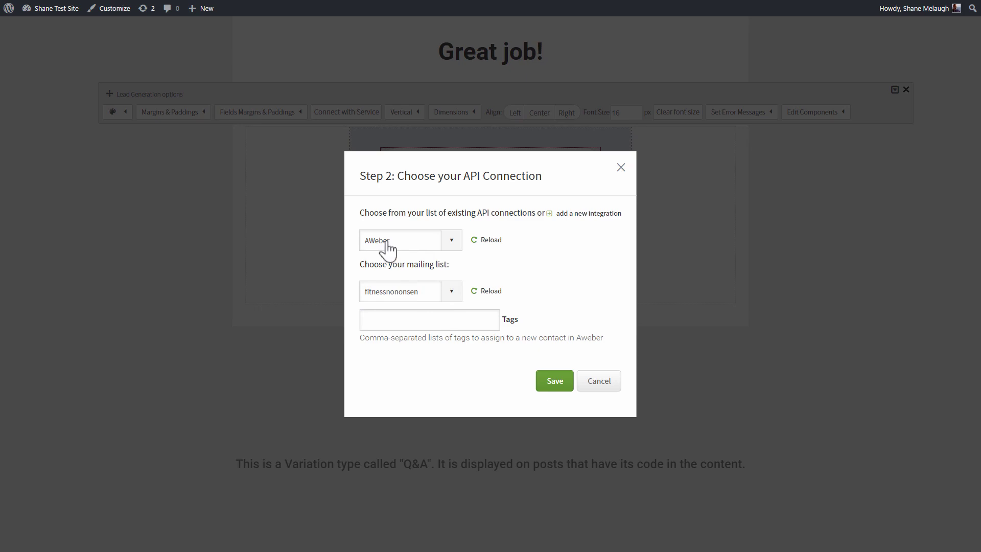
click(441, 296)
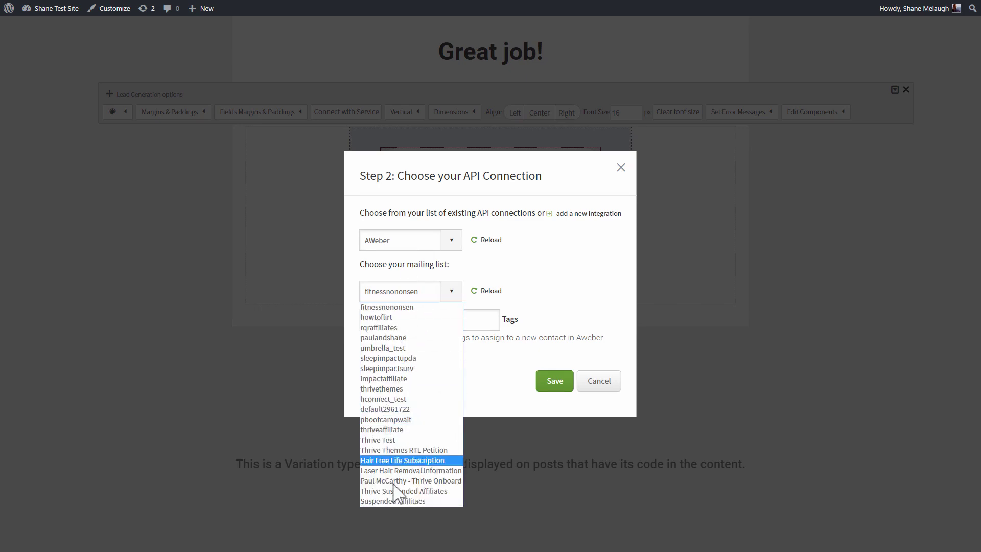
click(409, 378)
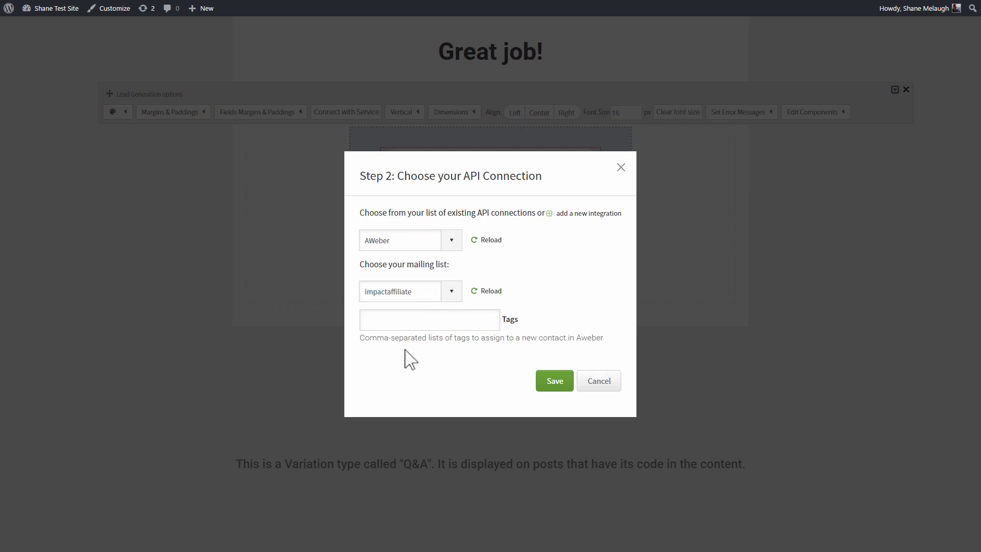
click(427, 329)
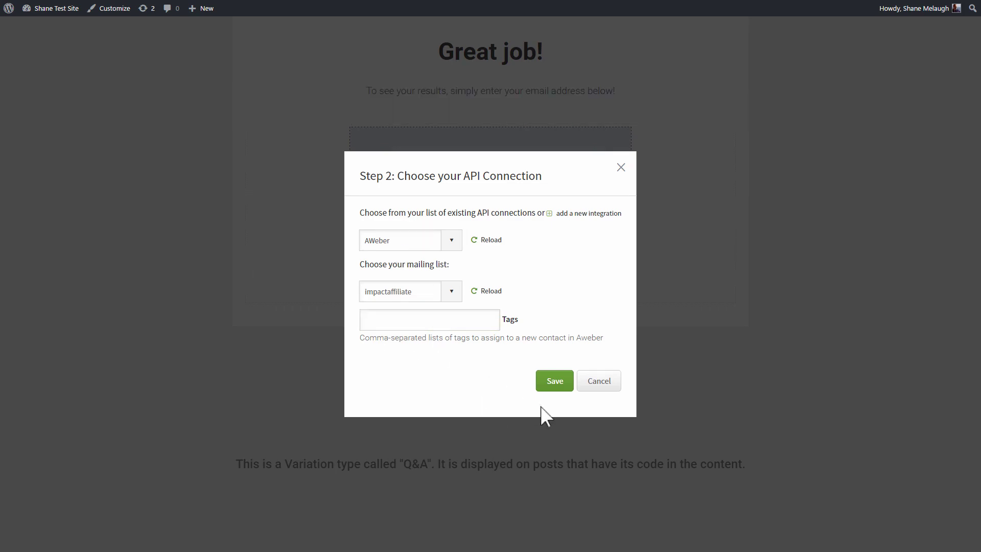
click(551, 387)
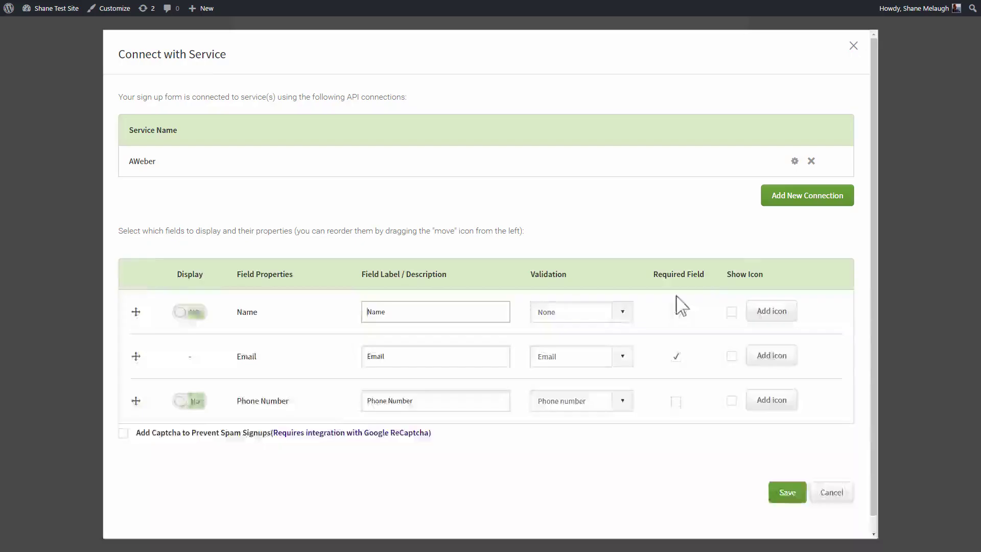
Switch the Name field's display on and back to NO so only email is requested
scroll(383, 340, down, 1)
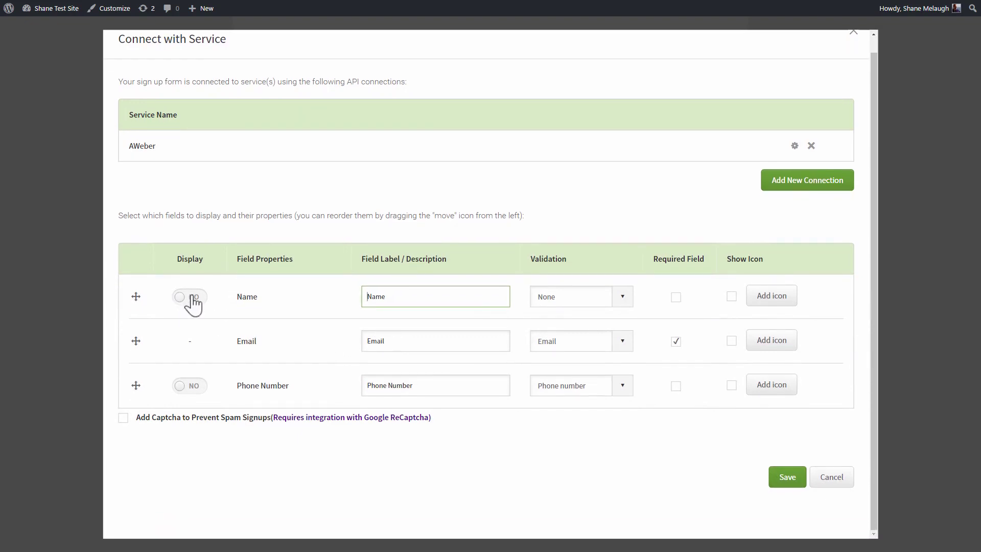
click(190, 296)
click(198, 302)
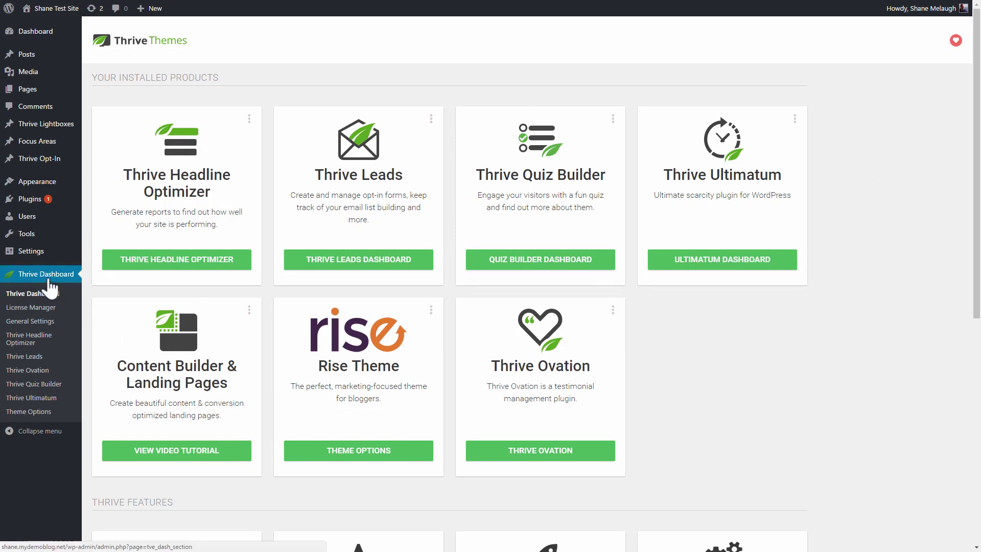
Start a new API connection in the connections manager and choose MailRelay as the service
scroll(807, 312, down, 5)
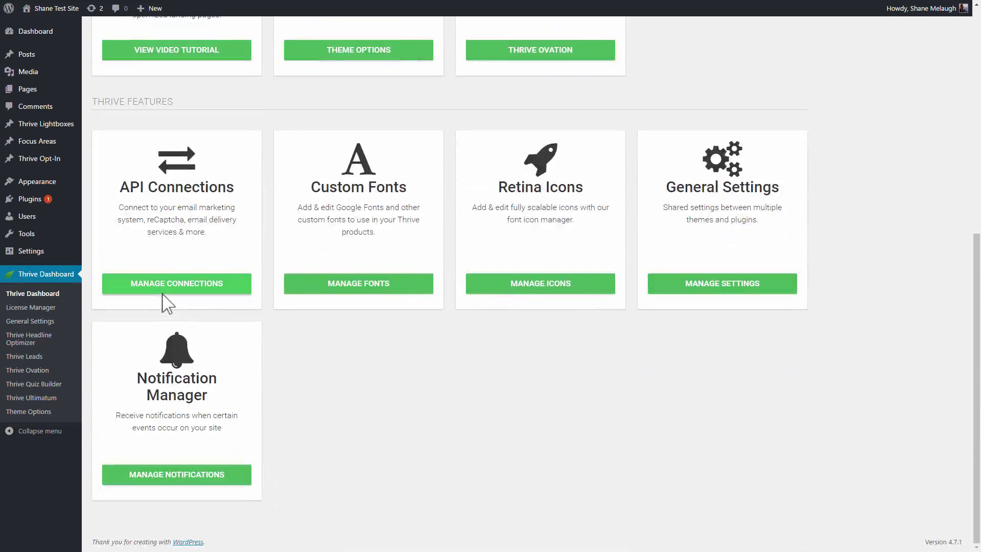
click(160, 293)
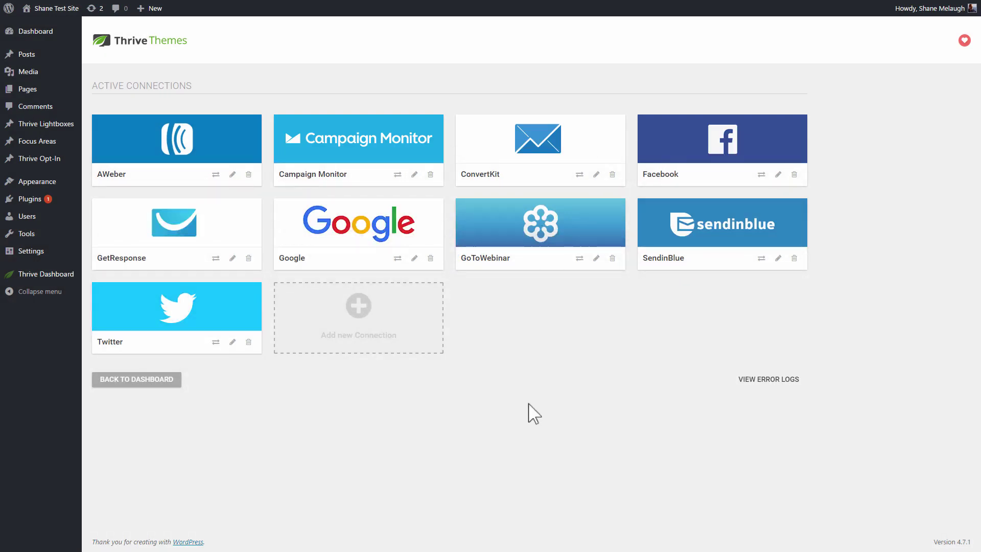
click(376, 327)
click(335, 305)
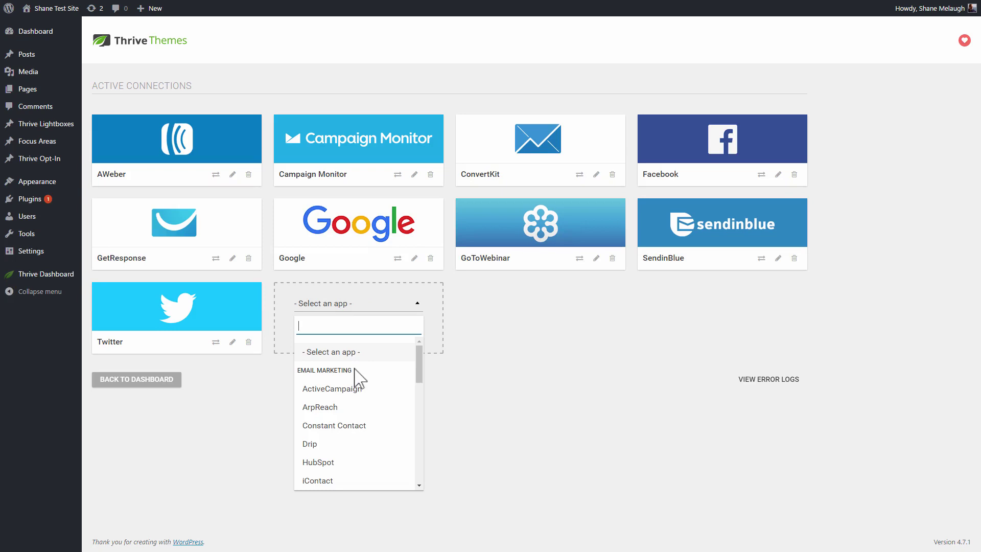
scroll(354, 347, down, 5)
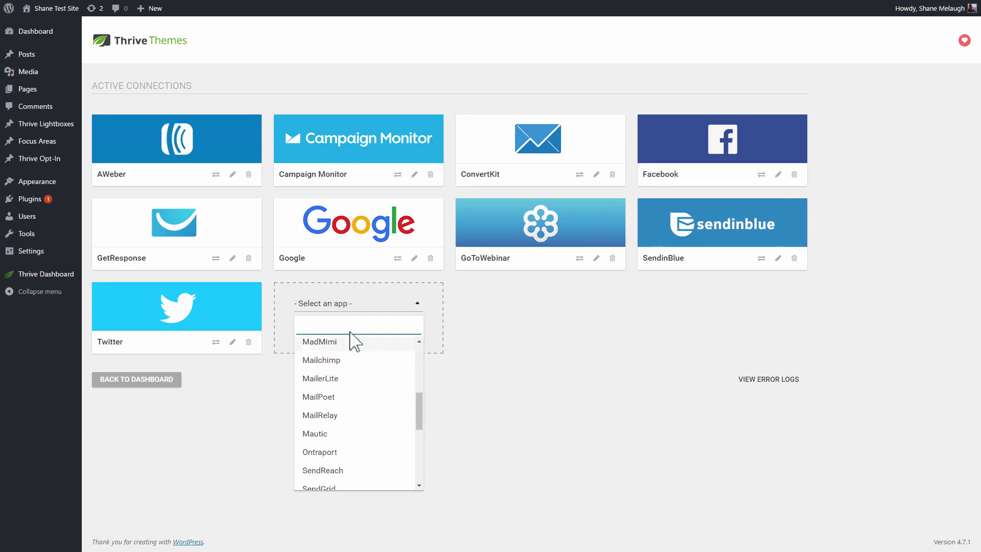
click(325, 406)
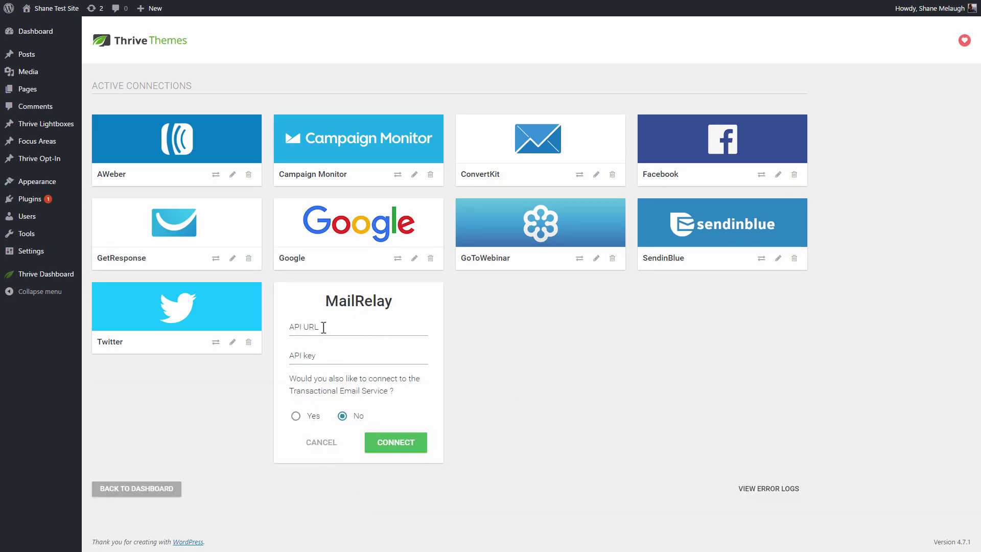
Leave the MailRelay API fields unfilled and save the opt-in gate page design
click(308, 367)
key(shift+Tab)
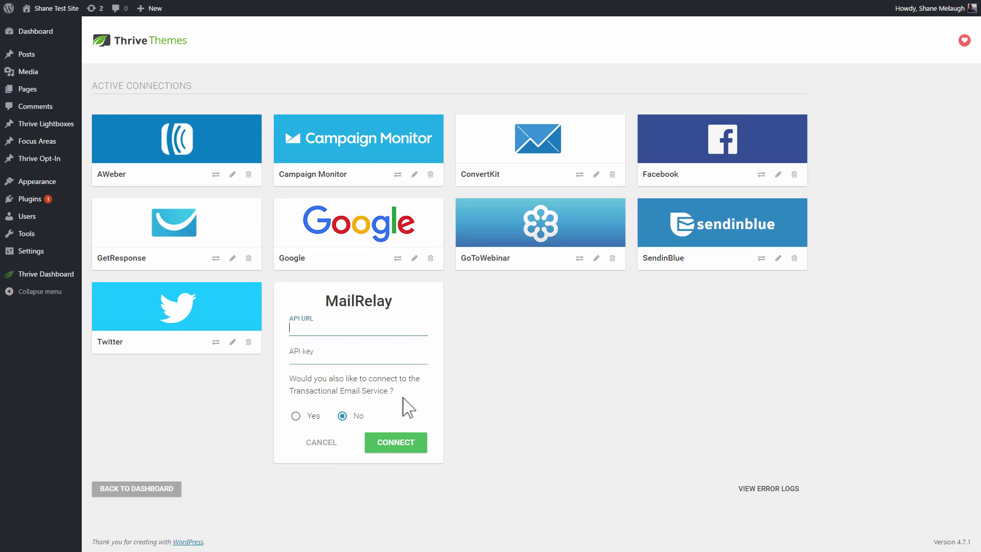
click(508, 367)
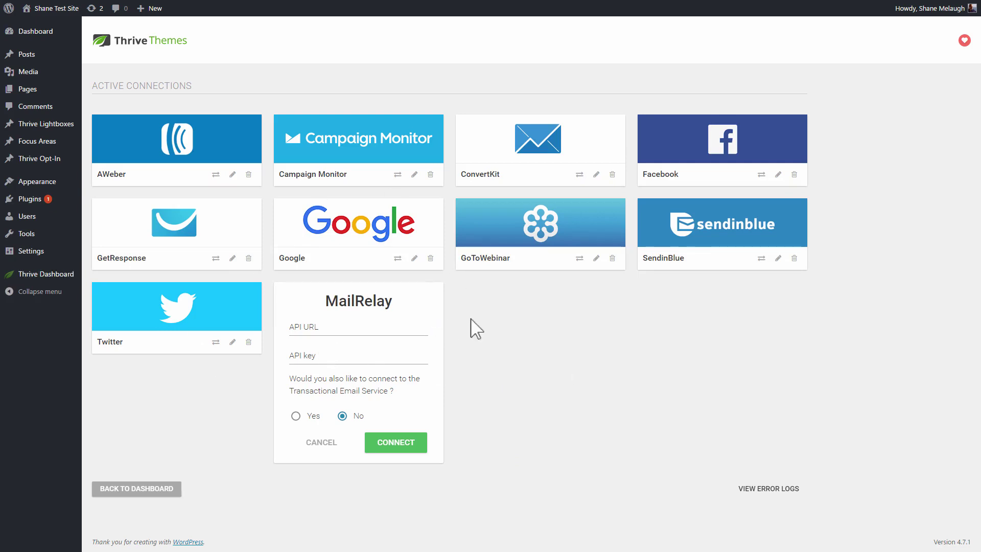
mouse_move(31, 278)
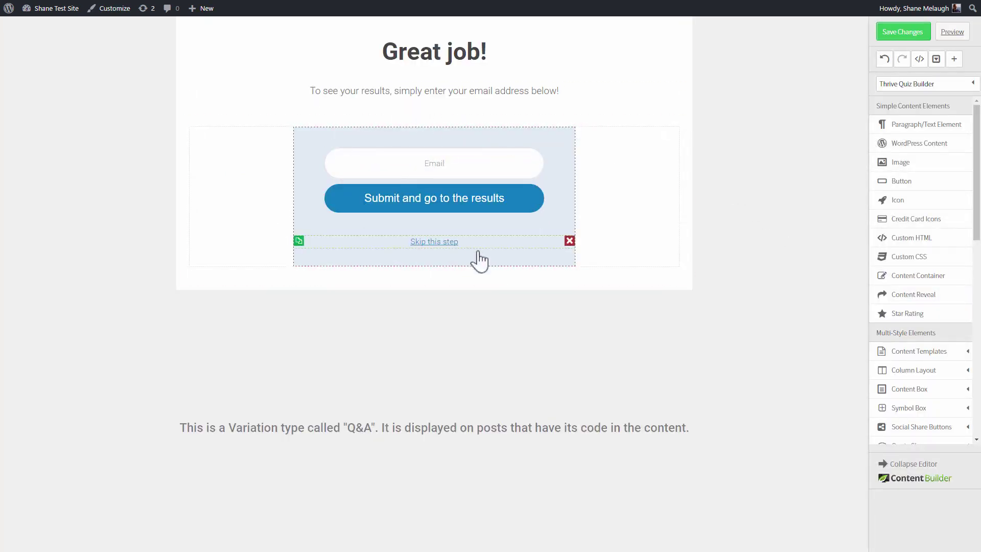
click(895, 35)
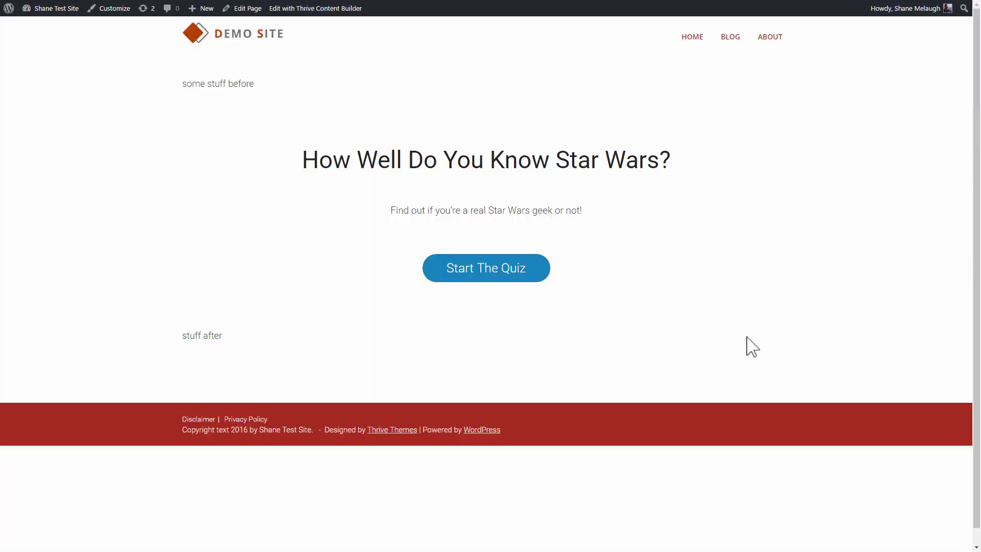
Start the Star Wars quiz and answer both questions, including the Ithorian one
click(475, 279)
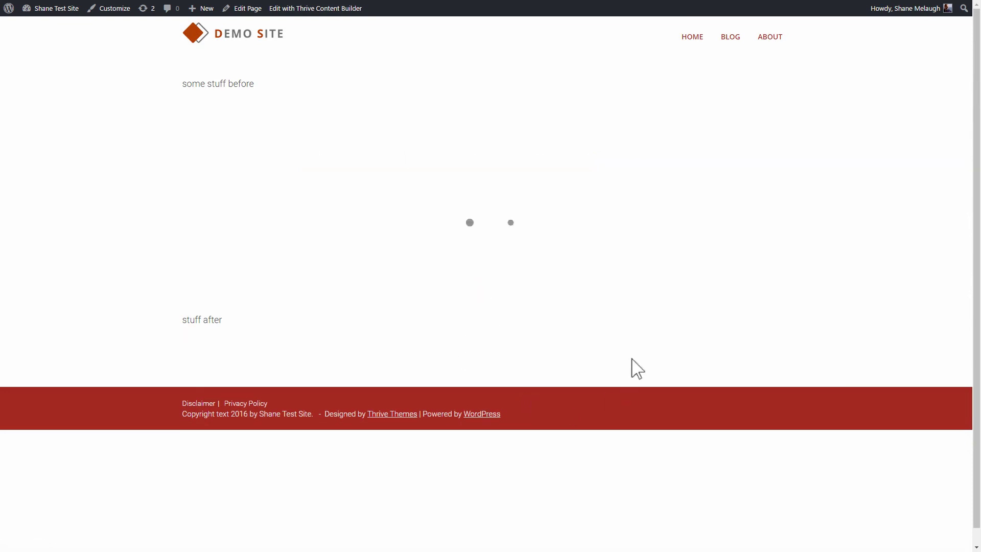
click(256, 234)
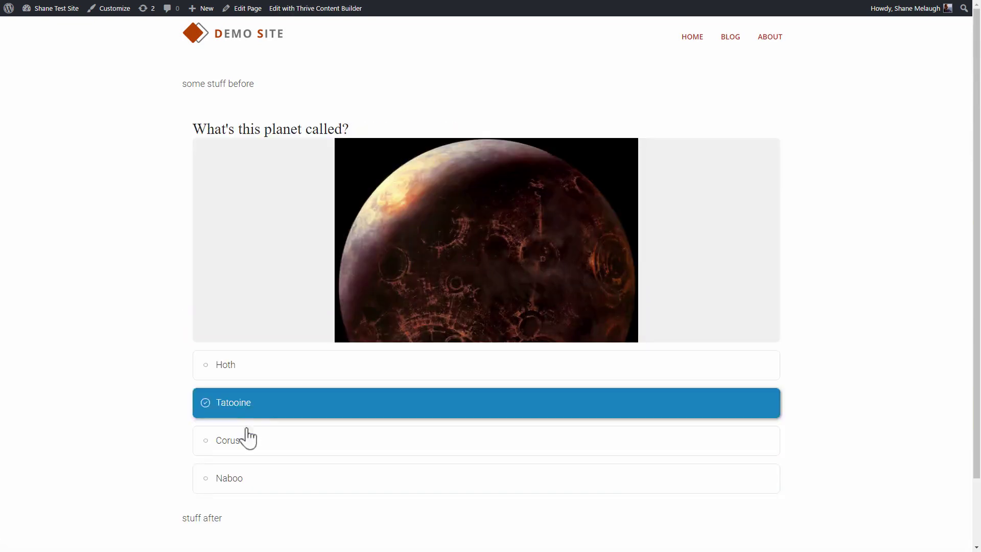
click(401, 305)
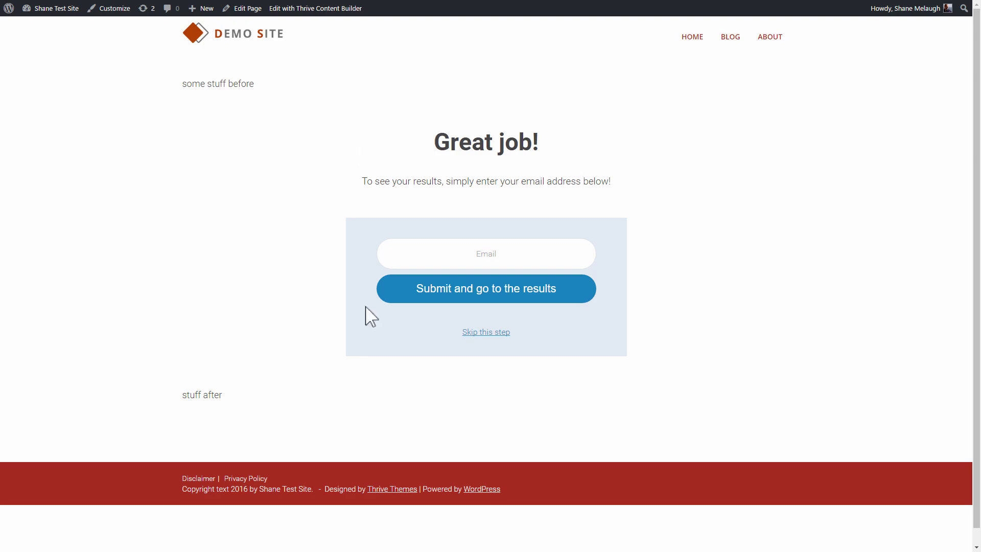
Focus the gate's Email field, then use Skip this step to go straight to the results
click(449, 254)
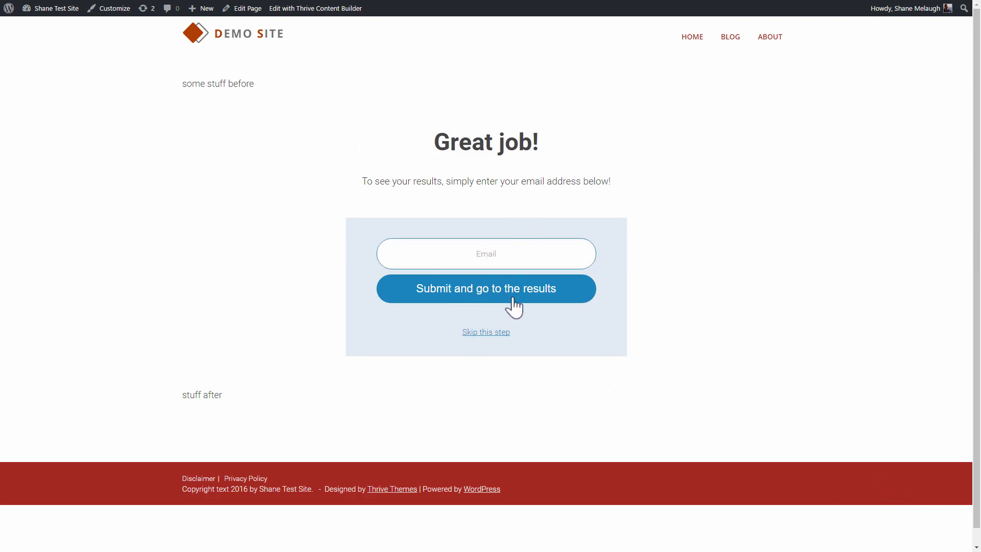
click(486, 332)
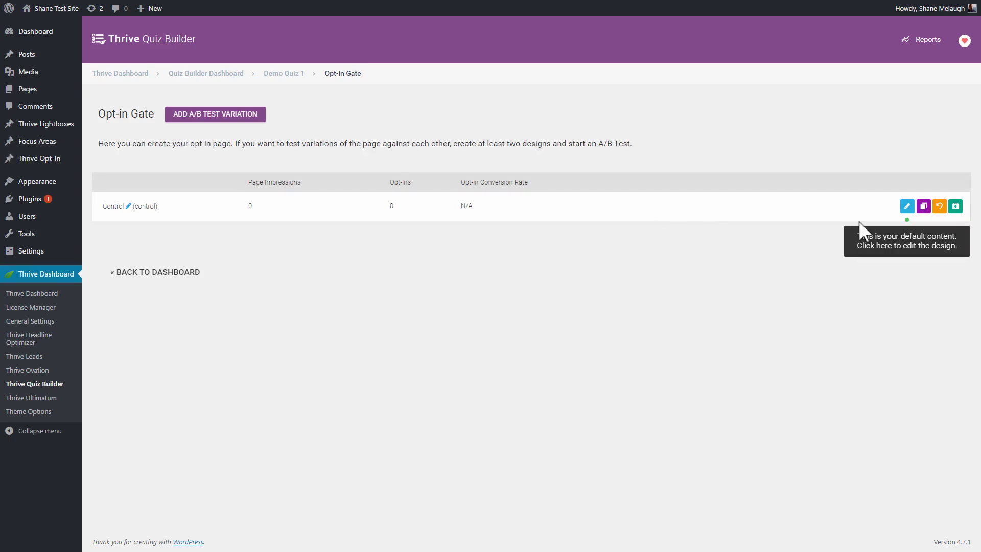
Clone the Control opt-in gate design to make a second variation
click(926, 206)
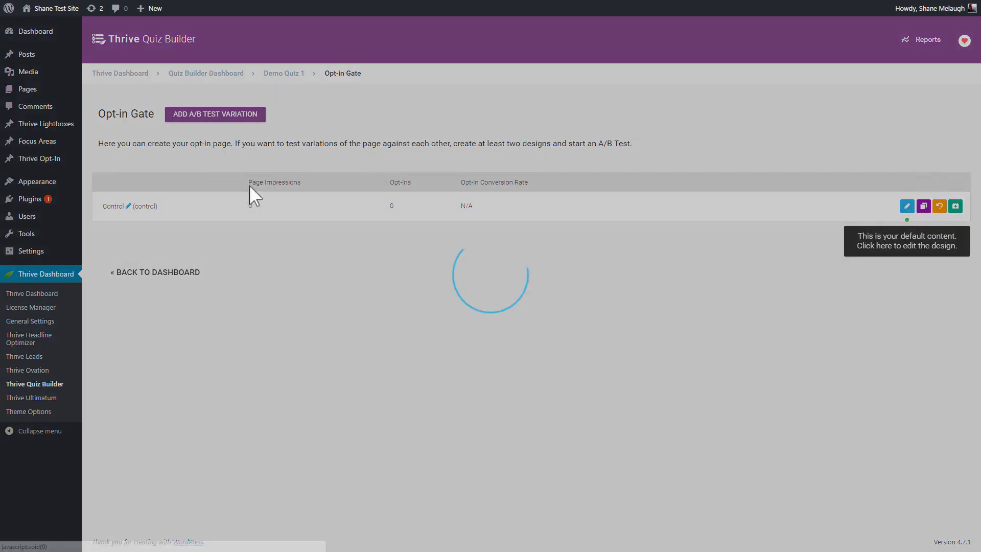